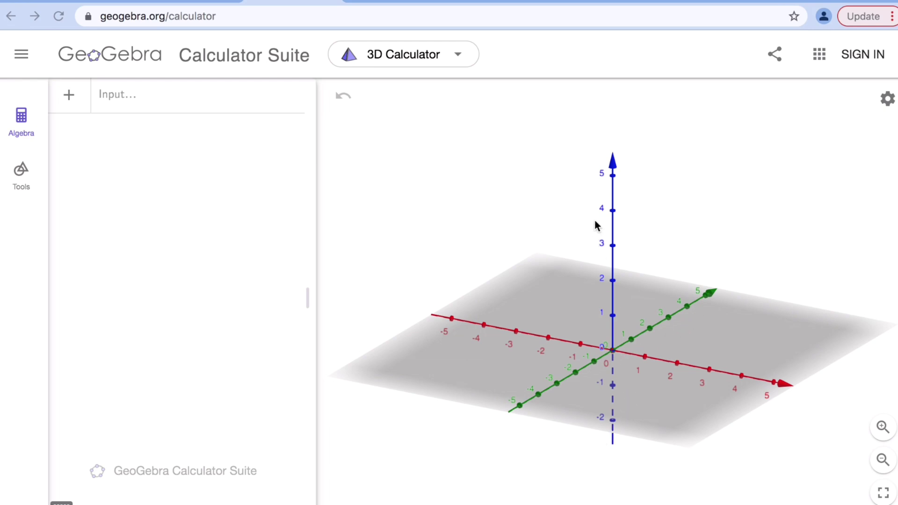
- Enter the equation (x−h)²/a²+(y−k)²/b²=(z−j)/c in the Input bar
click(195, 117)
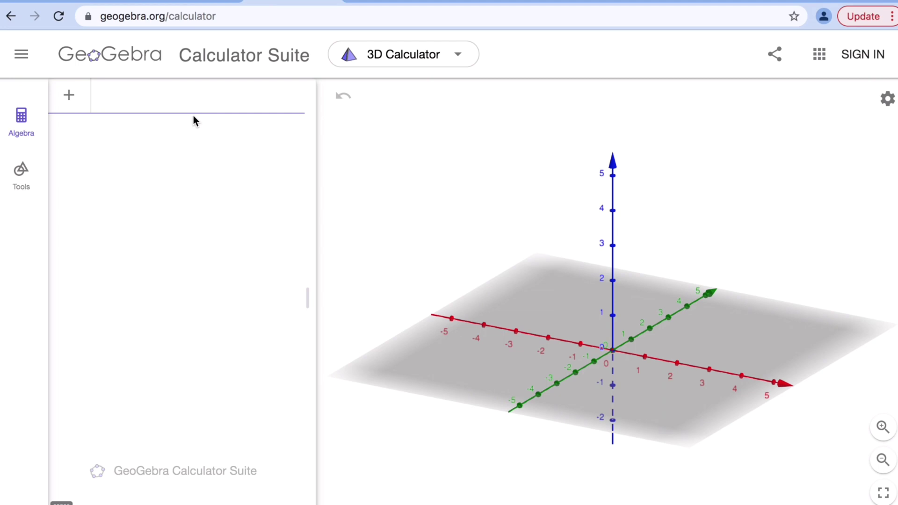
text((x-h)^2)
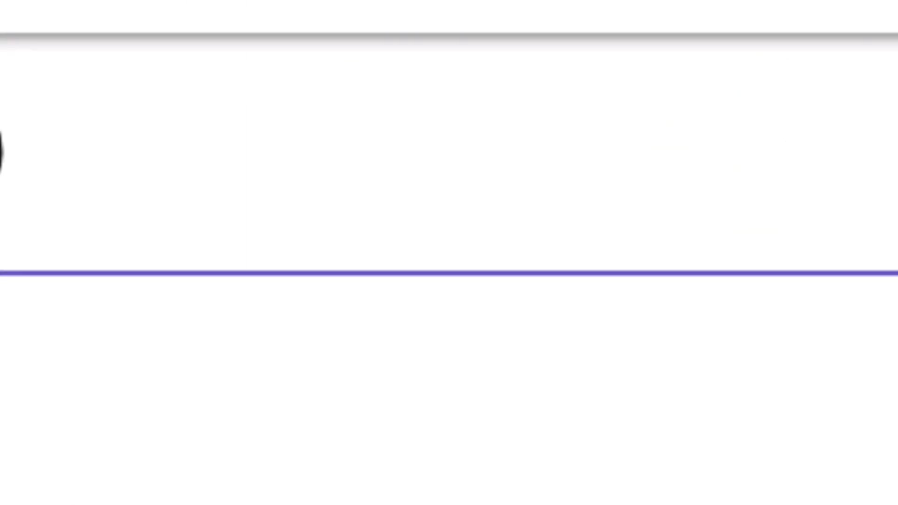
key(Right)
text(/a^2)
key(Right)
text(+(y-k)^2)
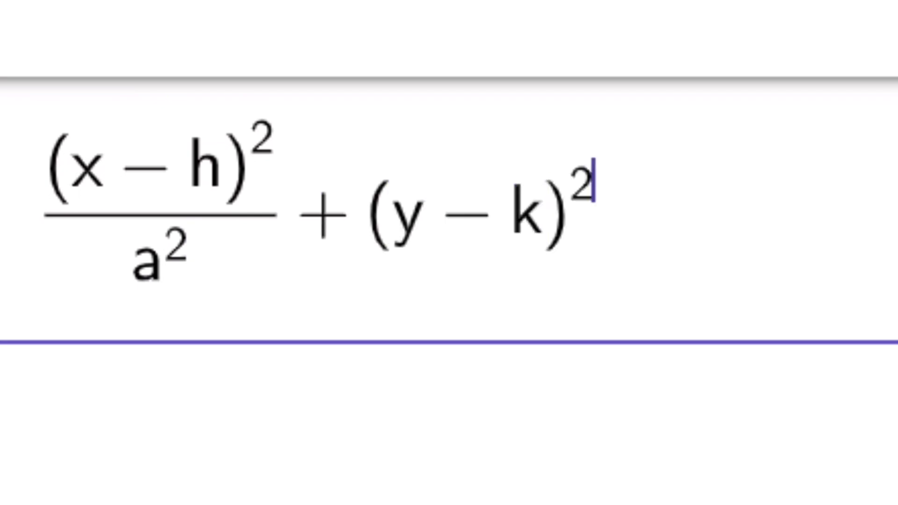
key(Right)
text(/b^2)
key(Right)
text(=(z-j)/d)
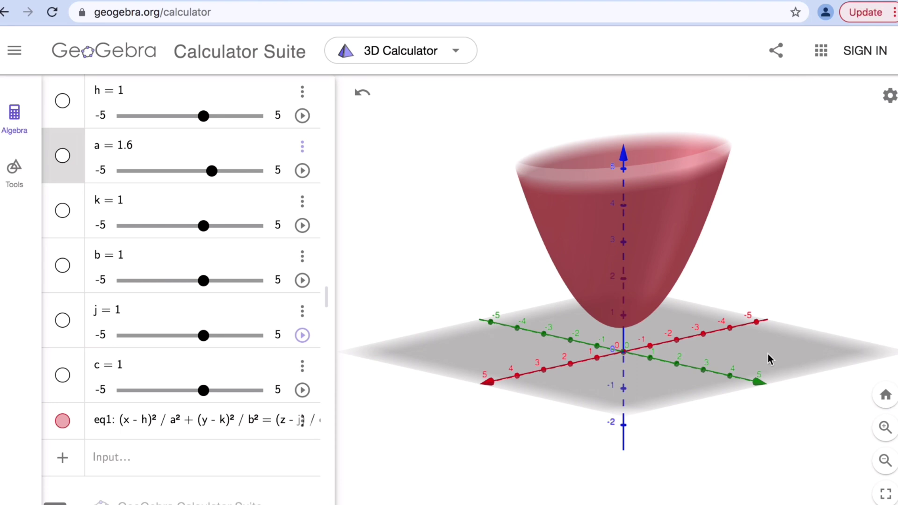
- Orbit the 3D view to see the paraboloid from the side, from above, then obliquely
drag(802, 356, 769, 347)
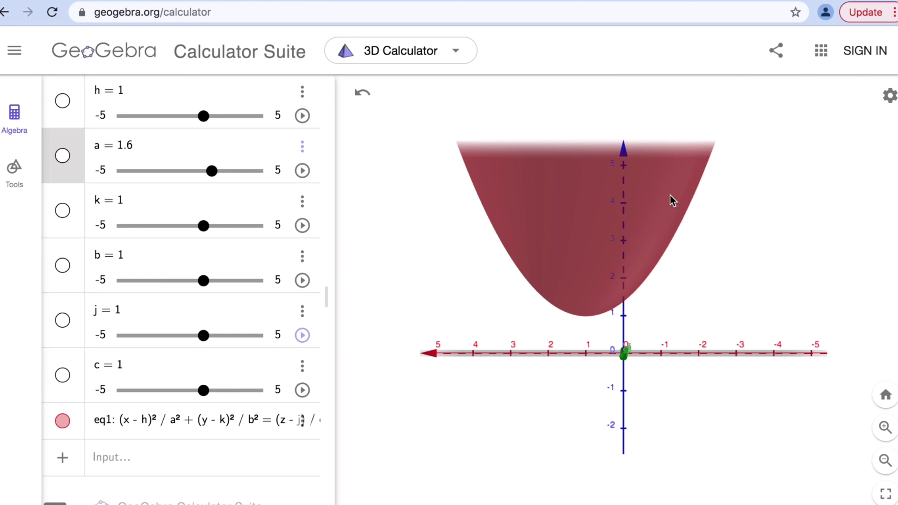
drag(670, 196, 670, 264)
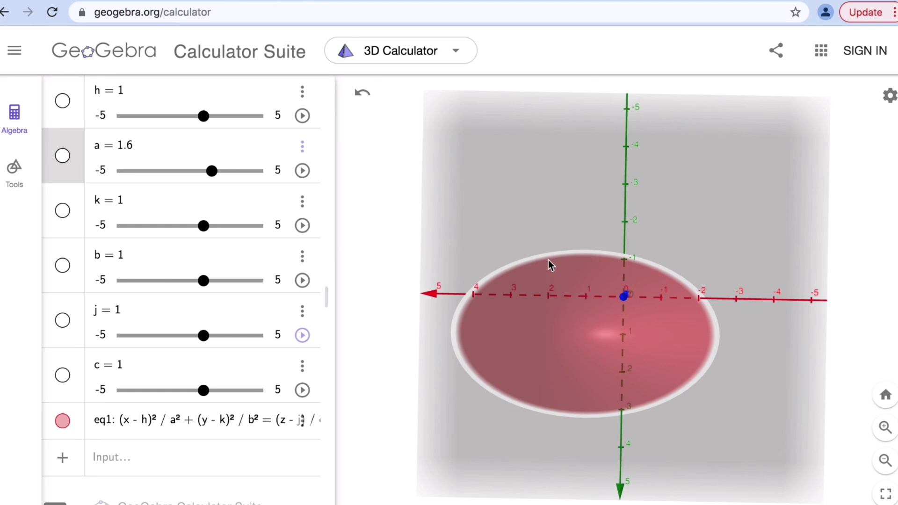
drag(719, 420, 742, 372)
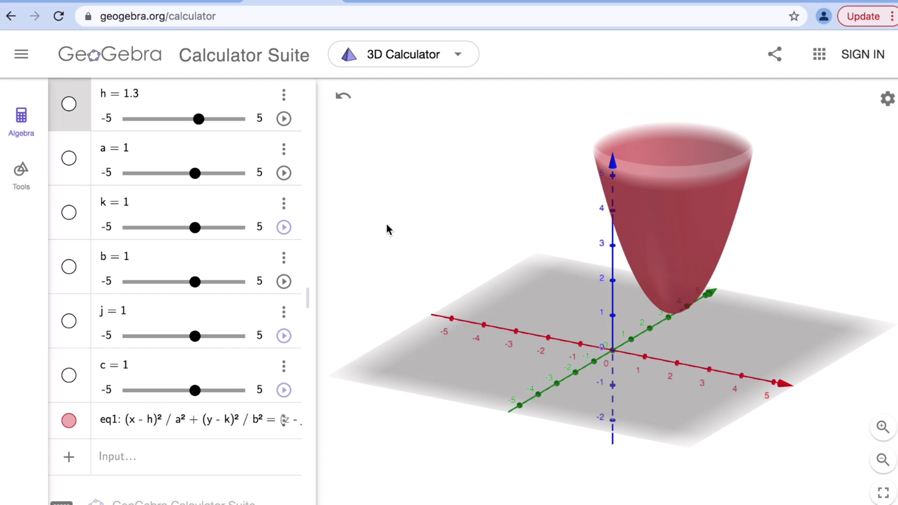
- Drag h and j to 0 and k to about -0.1 so the vertex sits at the origin
drag(201, 119, 184, 119)
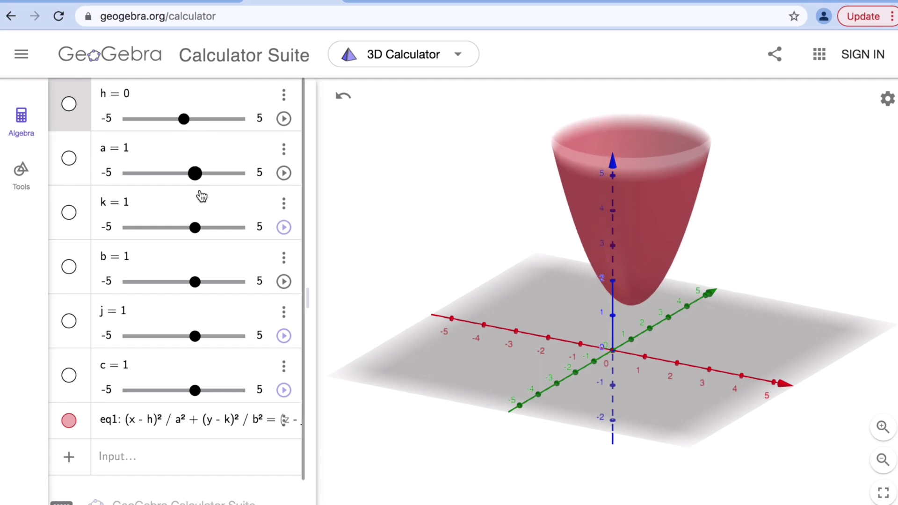
drag(195, 228, 182, 227)
drag(195, 336, 183, 335)
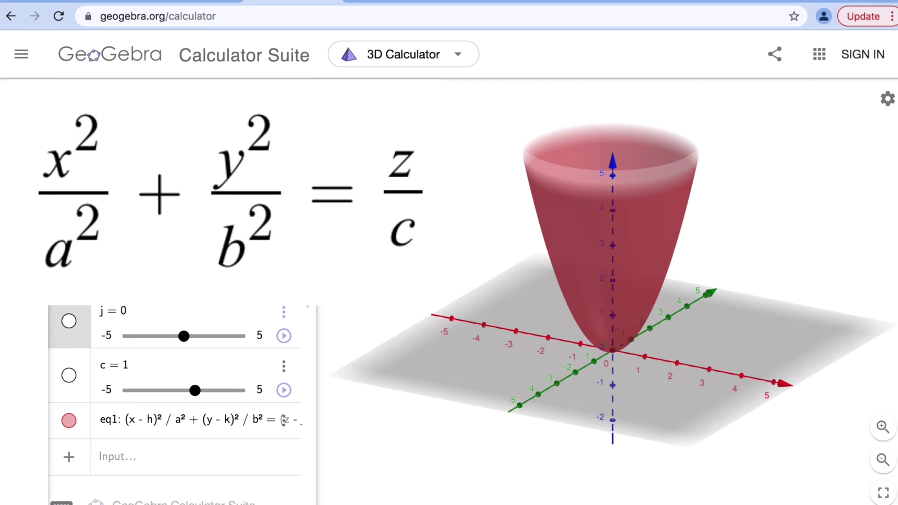
drag(479, 352, 487, 374)
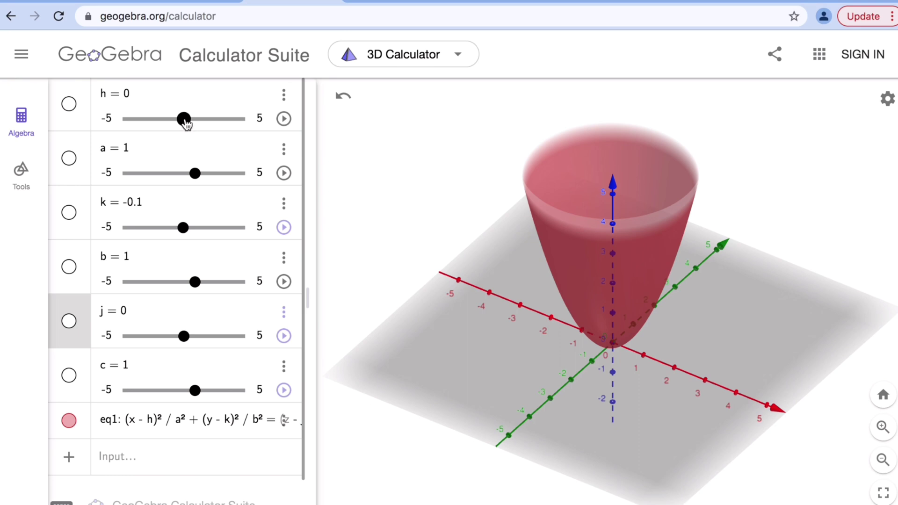
- Shift the paraboloid along the x, y and z axes using the h, k and j sliders
mouse_move(186, 122)
mouse_down()
mouse_move(239, 121)
mouse_move(140, 118)
mouse_move(230, 125)
mouse_move(183, 123)
mouse_up()
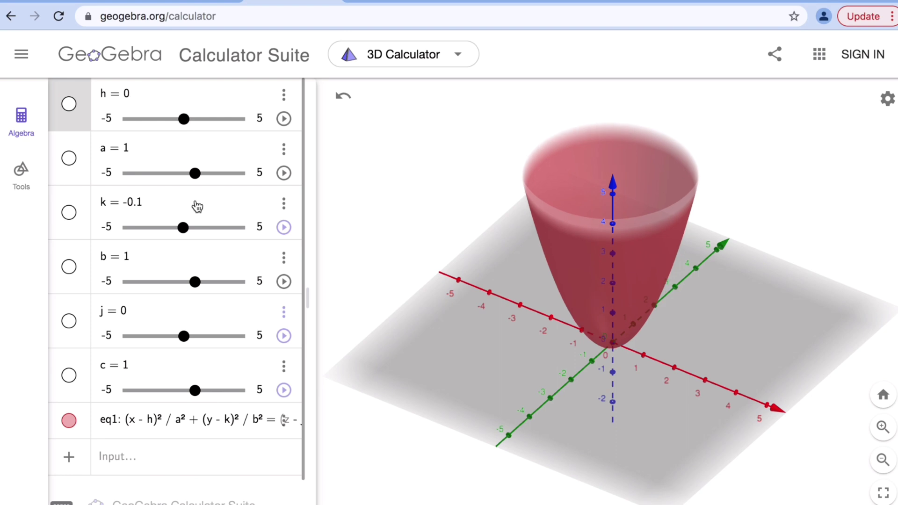
mouse_move(185, 229)
mouse_down()
mouse_move(248, 230)
mouse_move(145, 231)
mouse_move(225, 243)
mouse_move(154, 235)
mouse_move(201, 243)
mouse_move(187, 240)
mouse_up()
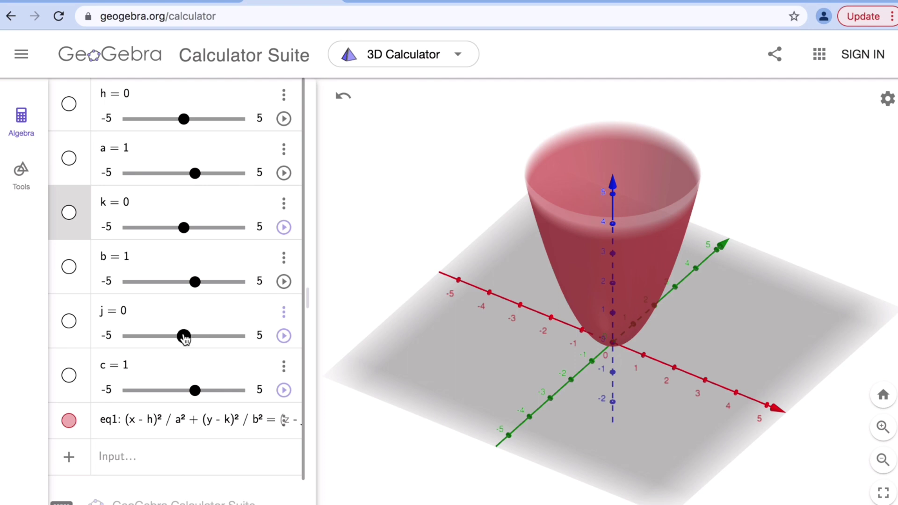
mouse_move(184, 338)
mouse_down()
mouse_move(246, 338)
mouse_move(152, 333)
mouse_move(194, 331)
mouse_move(183, 328)
mouse_up()
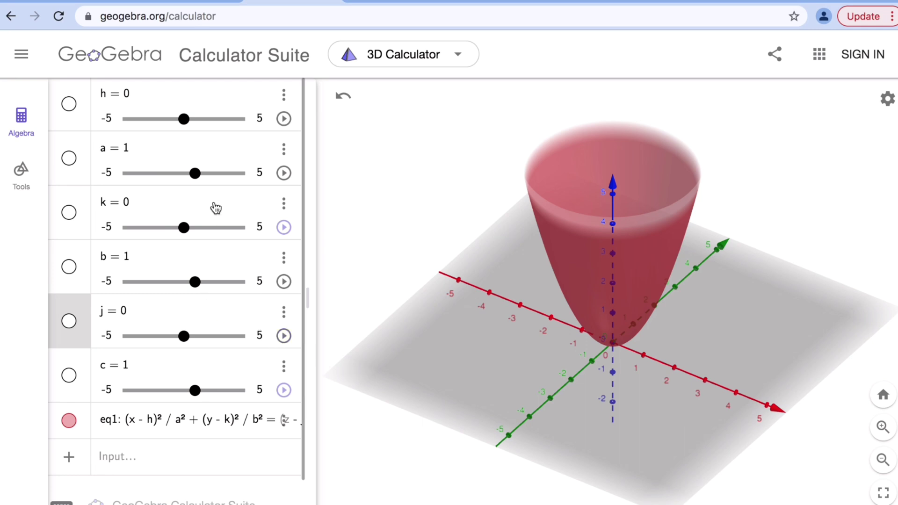
- Widen it with a and b, return b to 1, then drag c down to 0
drag(197, 177, 215, 174)
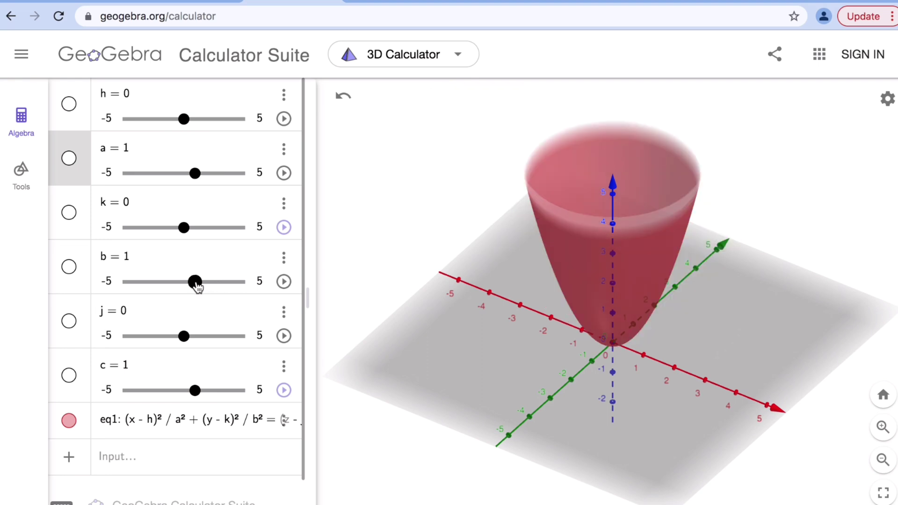
drag(196, 287, 209, 287)
drag(206, 286, 196, 285)
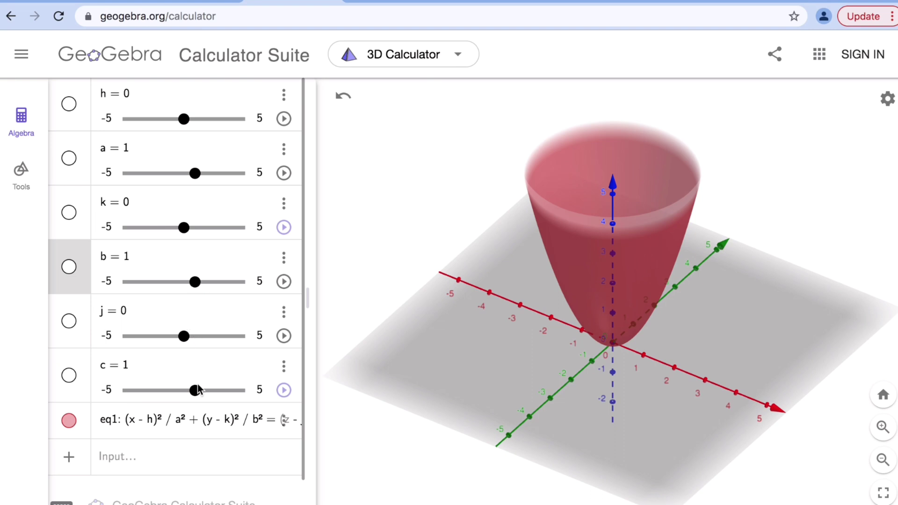
mouse_move(196, 395)
mouse_down()
mouse_move(227, 397)
mouse_move(186, 394)
mouse_up()
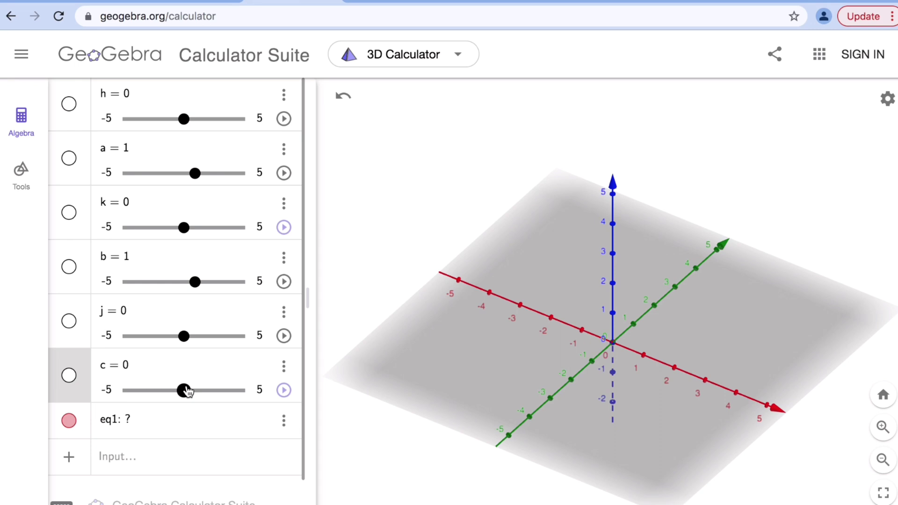
- Move c below zero so the paraboloid flips downward, checking it from side and top views
drag(188, 392, 184, 392)
drag(369, 381, 372, 324)
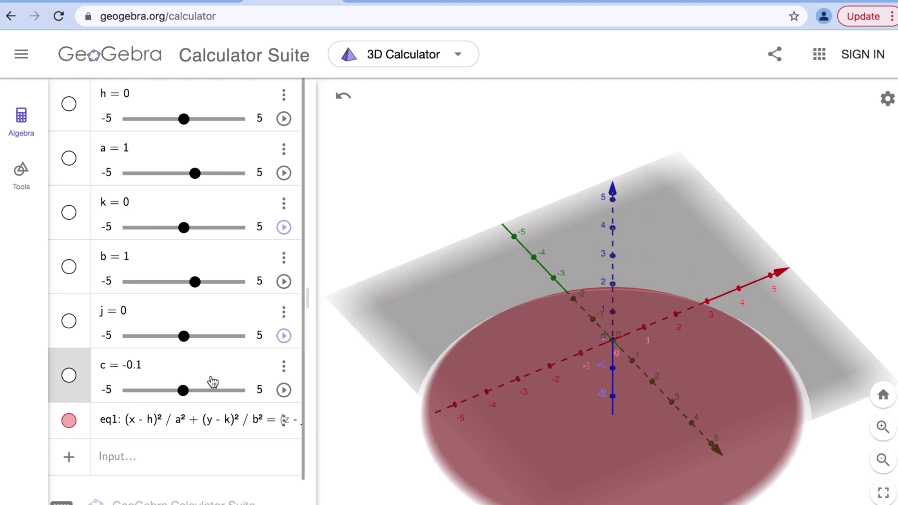
drag(187, 391, 177, 394)
mouse_move(402, 362)
mouse_down()
mouse_move(403, 352)
mouse_move(400, 372)
mouse_up()
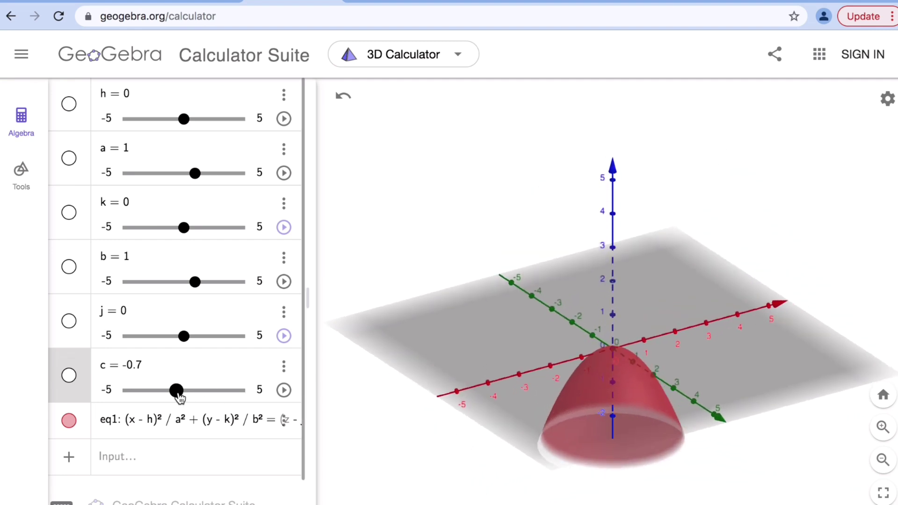
drag(178, 397, 156, 398)
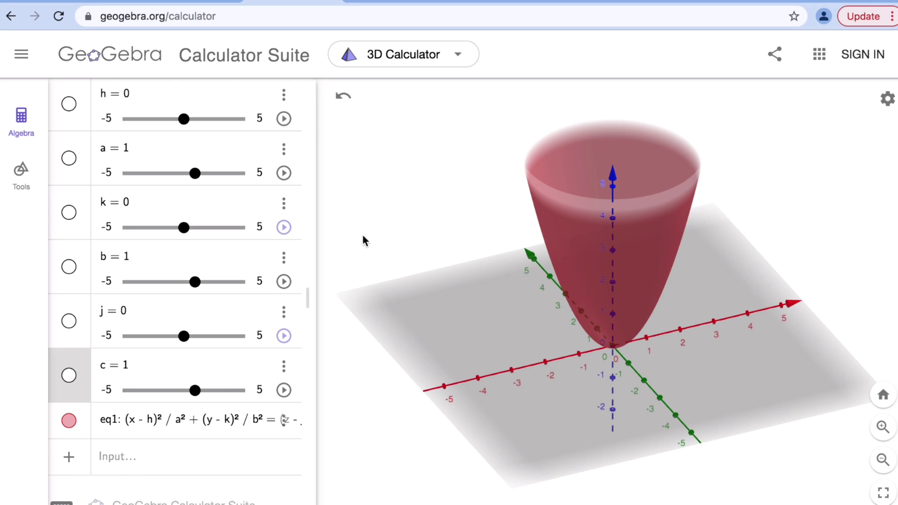
- Select eq1 and widen the Algebra panel to show its full fractions
click(226, 421)
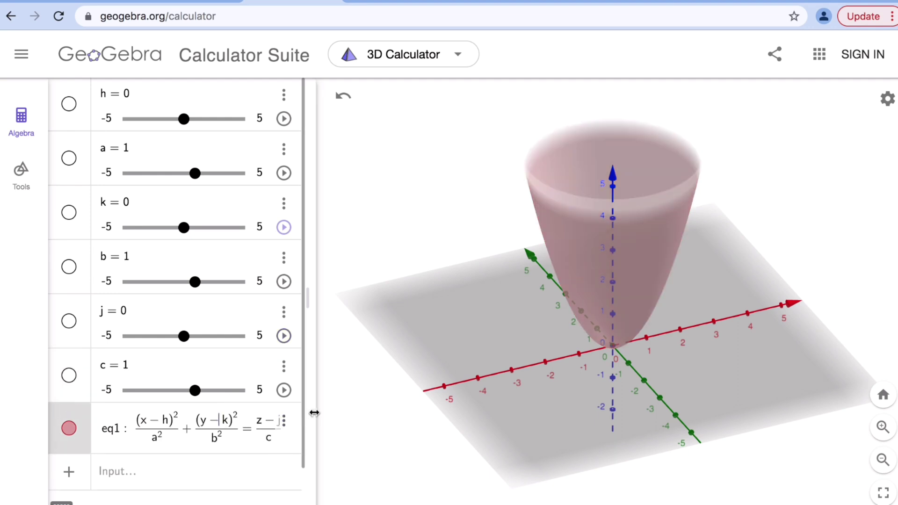
drag(315, 365, 337, 364)
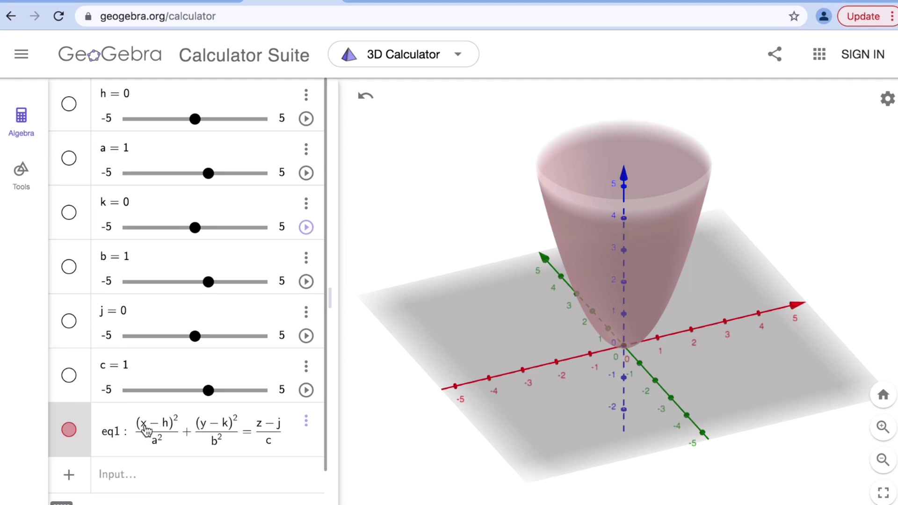
- Swap x with z and a with c in eq1, giving (z−h)²/c²+(y−k)²/b²=(x−j)/a
click(260, 424)
key(BackSpace)
text(x)
click(146, 423)
key(BackSpace)
text(z)
click(158, 440)
key(BackSpace)
text(c)
key(BackSpace)
text(a)
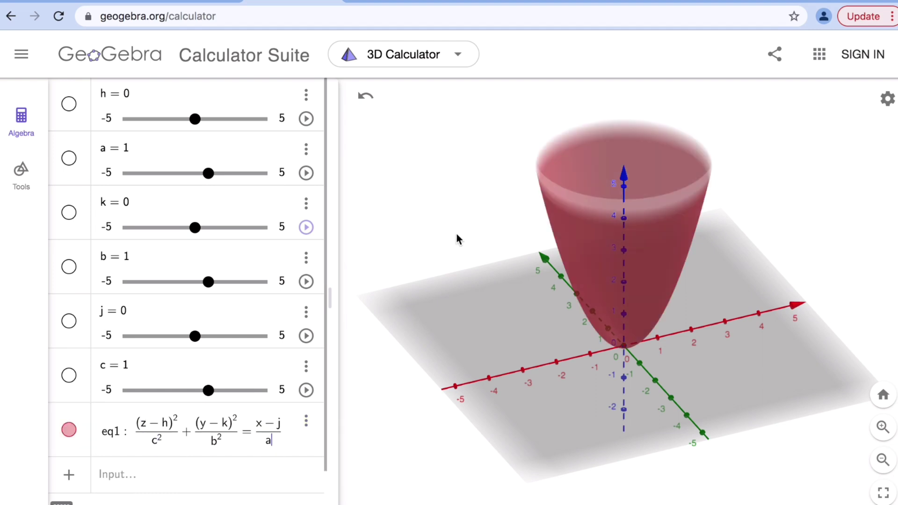
key(Return)
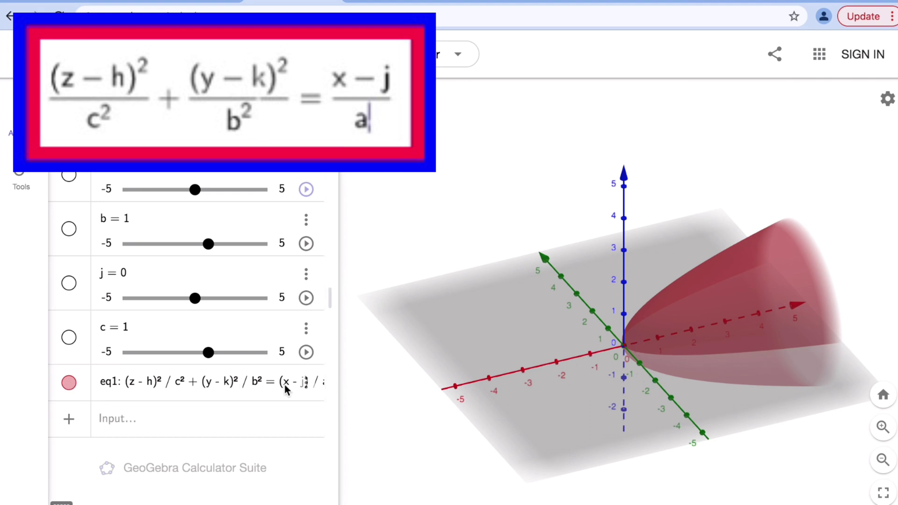
- Orbit and tilt the view to inspect the paraboloid opening along the x-axis
click(224, 387)
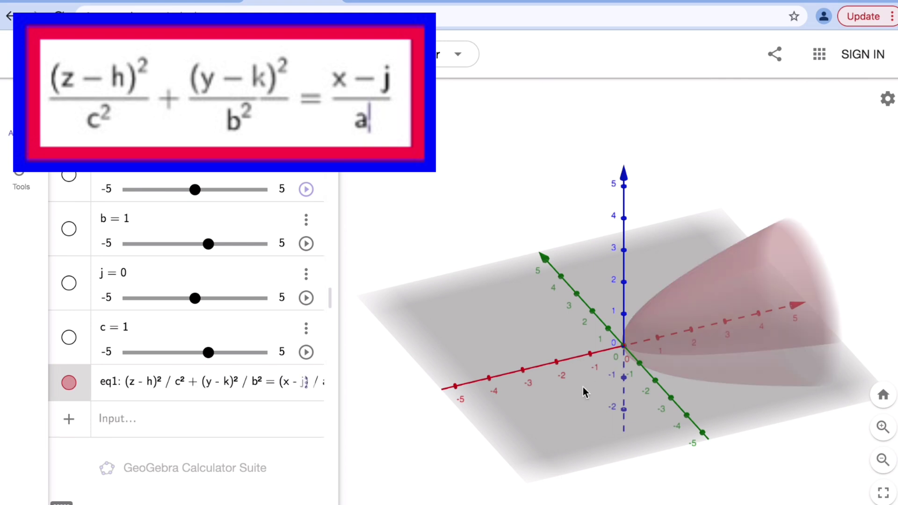
drag(566, 377, 710, 343)
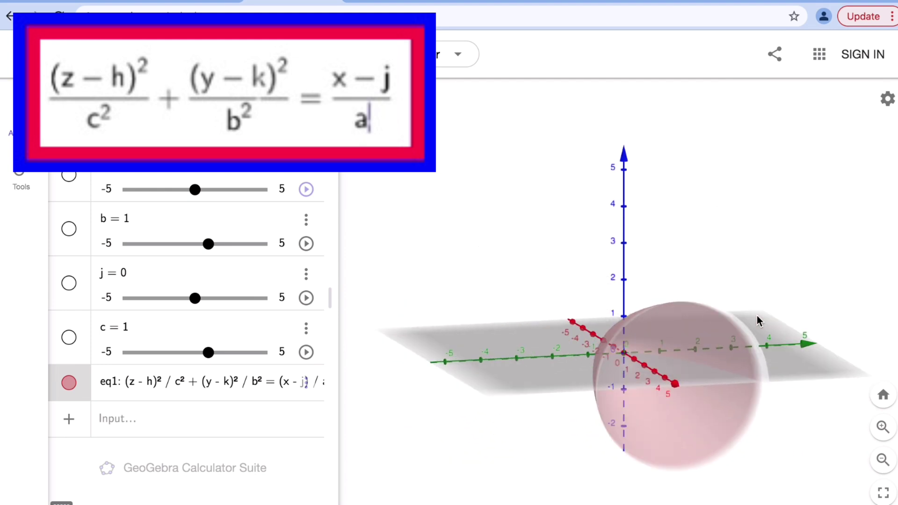
drag(728, 296, 734, 326)
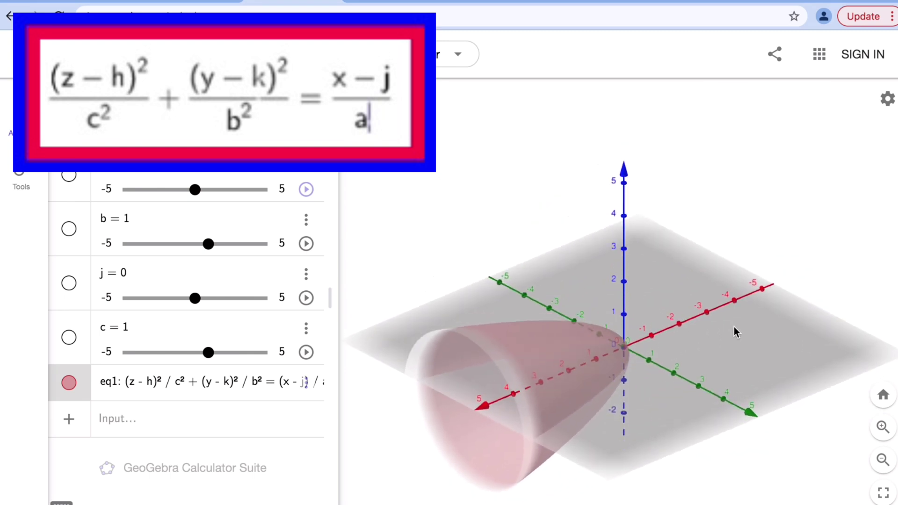
click(597, 364)
click(478, 165)
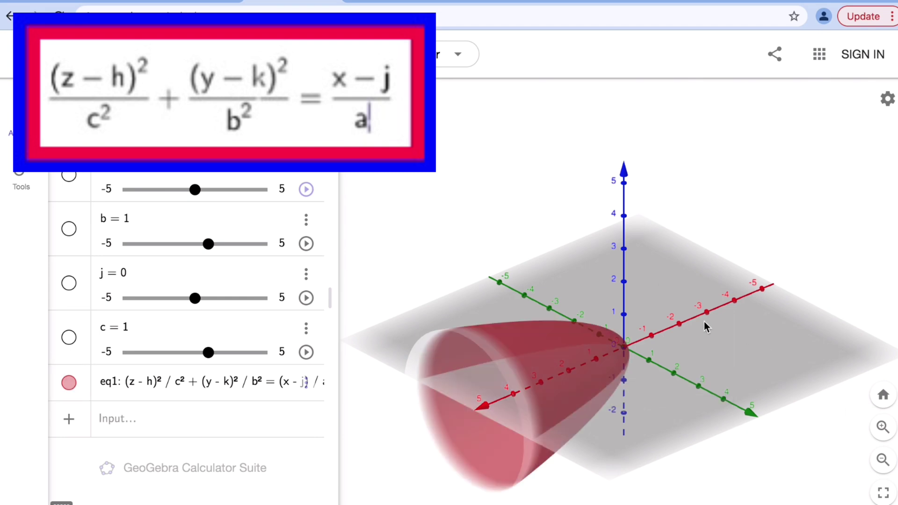
click(262, 387)
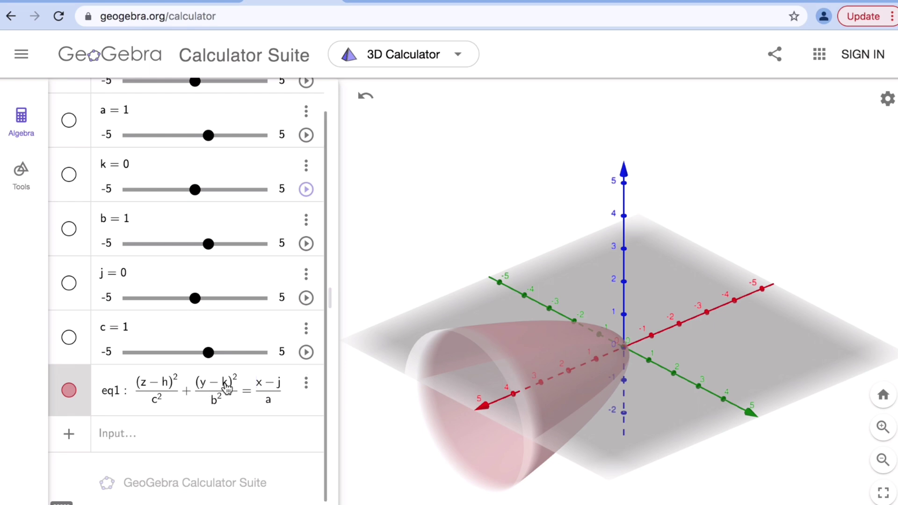
- Swap x with y and a with b in eq1, giving (z−h)²/c²+(x−k)²/a²=(y−j)/b
key(Delete)
text(y)
double_click(203, 383)
text(x)
double_click(216, 399)
text(a)
double_click(268, 399)
text(b)
key(Return)
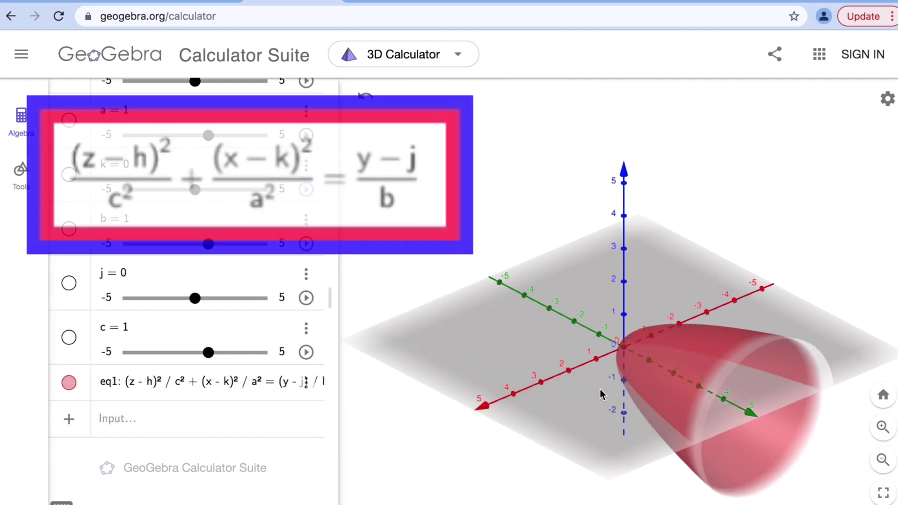
mouse_move(768, 309)
mouse_down()
mouse_move(764, 293)
mouse_move(773, 288)
mouse_move(794, 289)
mouse_move(807, 306)
mouse_move(768, 296)
mouse_up()
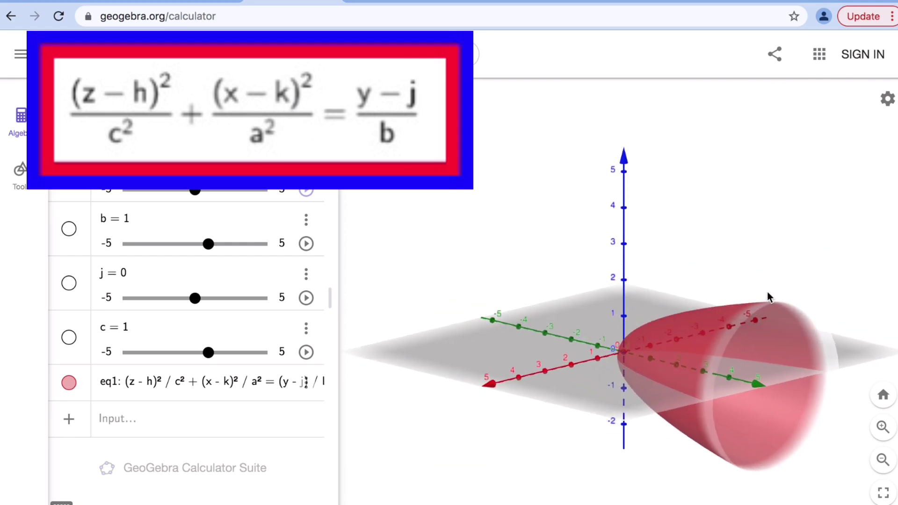